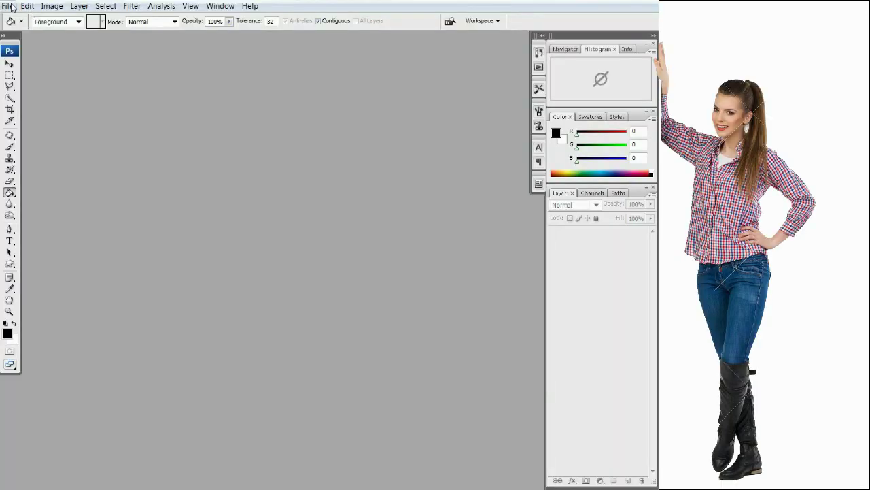
- Open blur girl.jpg from the Libraries > Documents folder
click(10, 6)
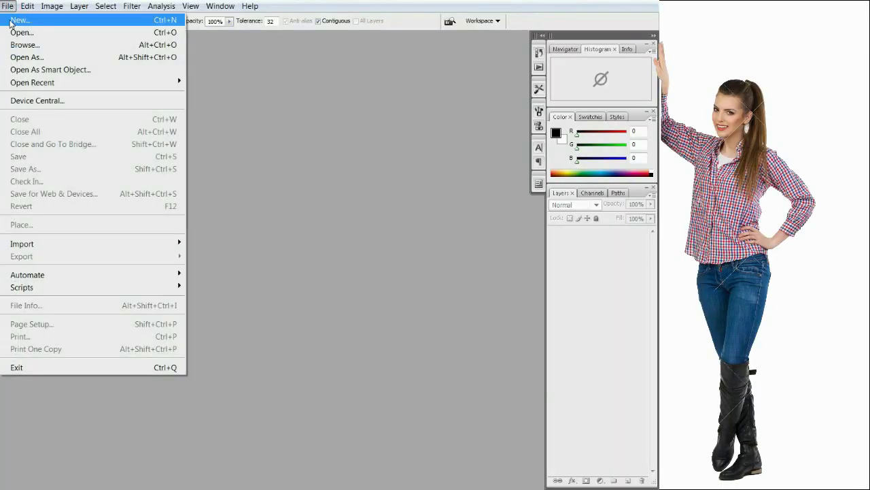
click(21, 33)
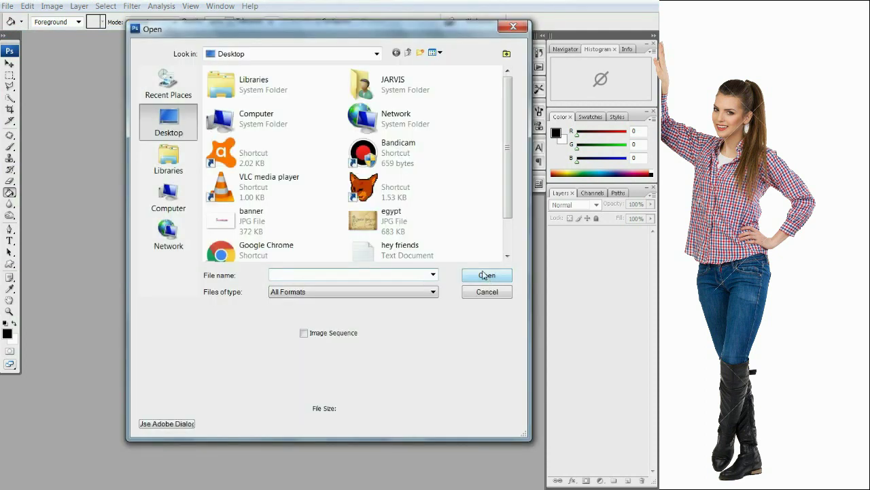
click(169, 160)
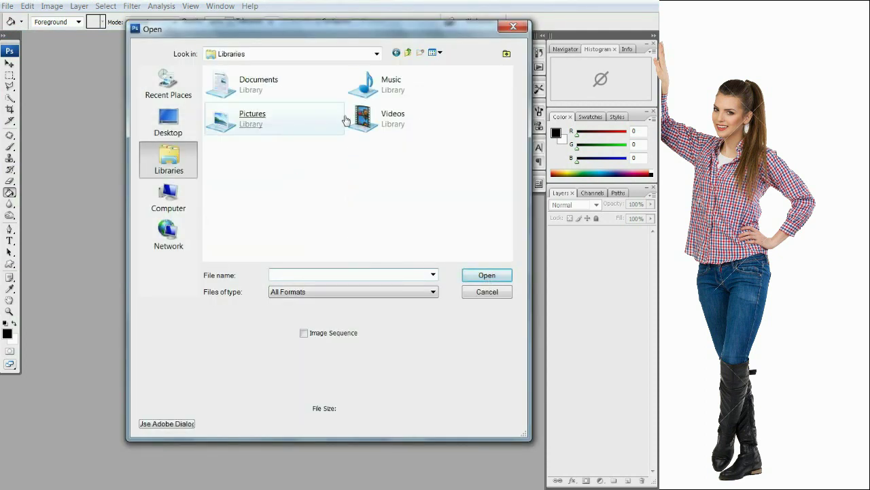
double_click(275, 91)
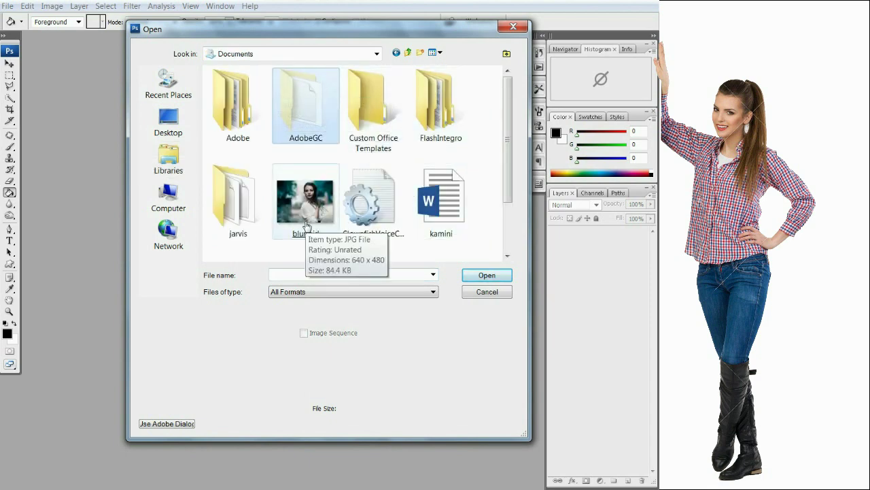
double_click(306, 204)
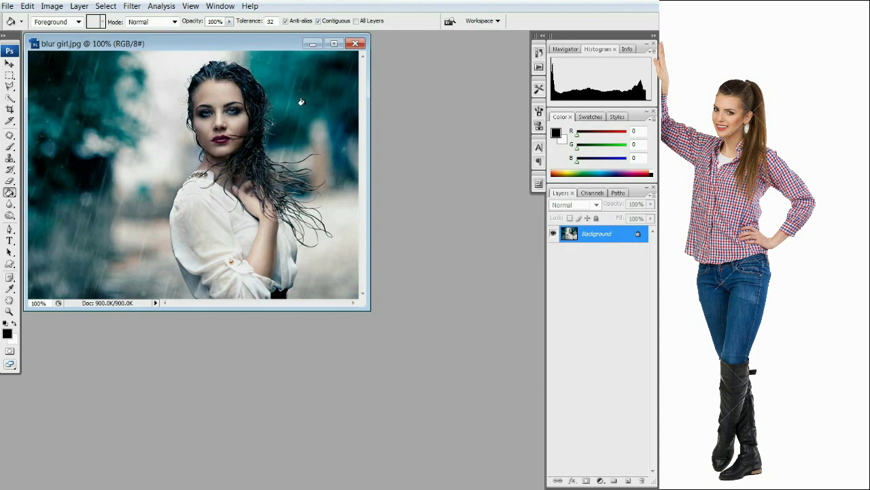
- Maximize the photo window, add Layer 1 and fill it with black using the Paint Bucket
click(334, 44)
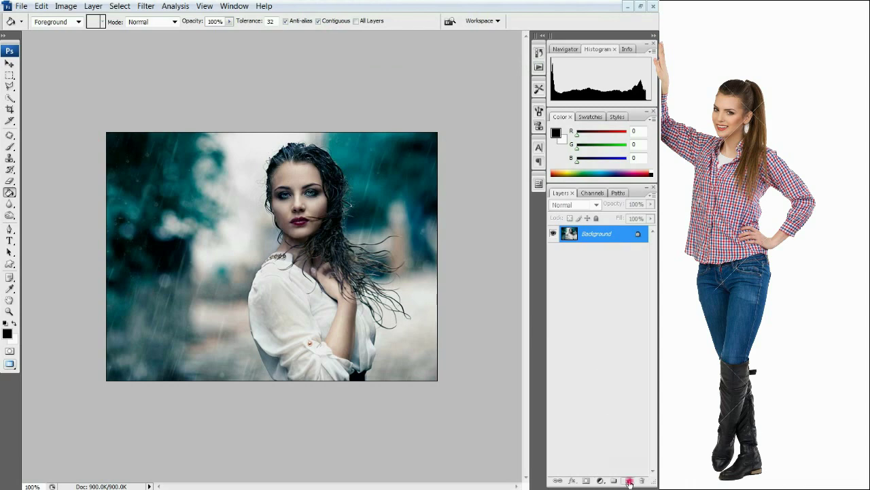
click(628, 481)
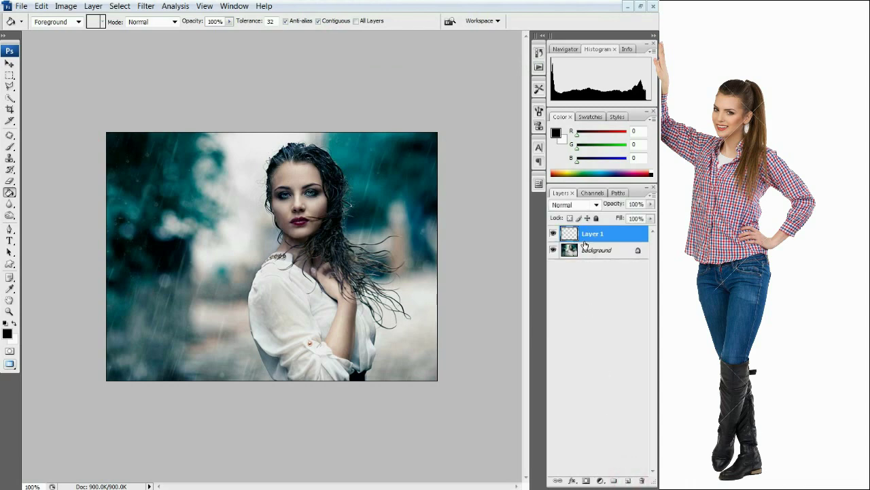
click(8, 333)
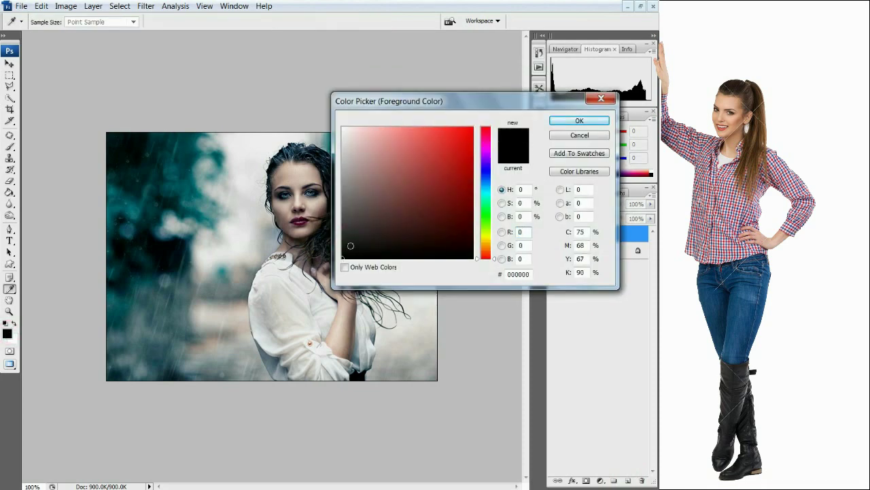
click(570, 127)
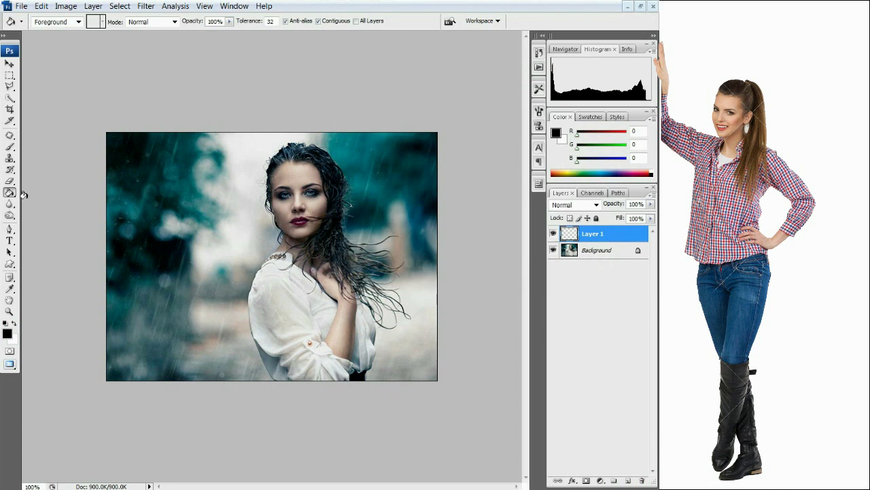
right_click(11, 194)
click(40, 203)
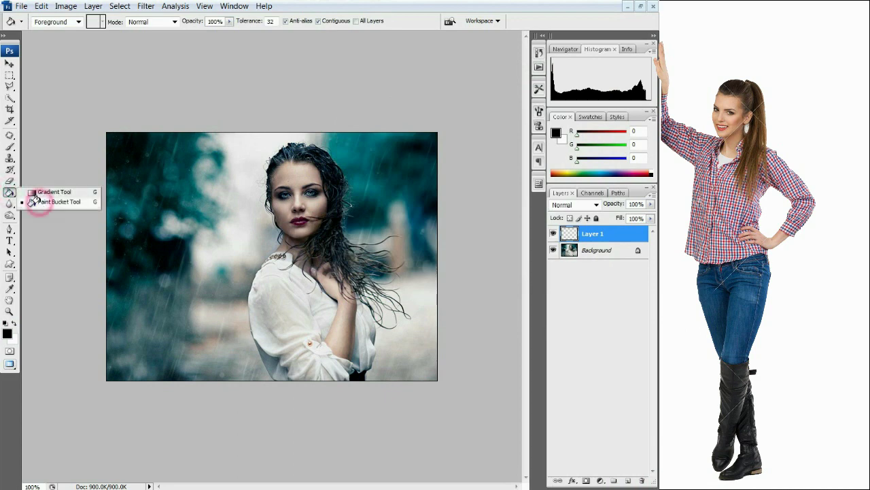
click(175, 222)
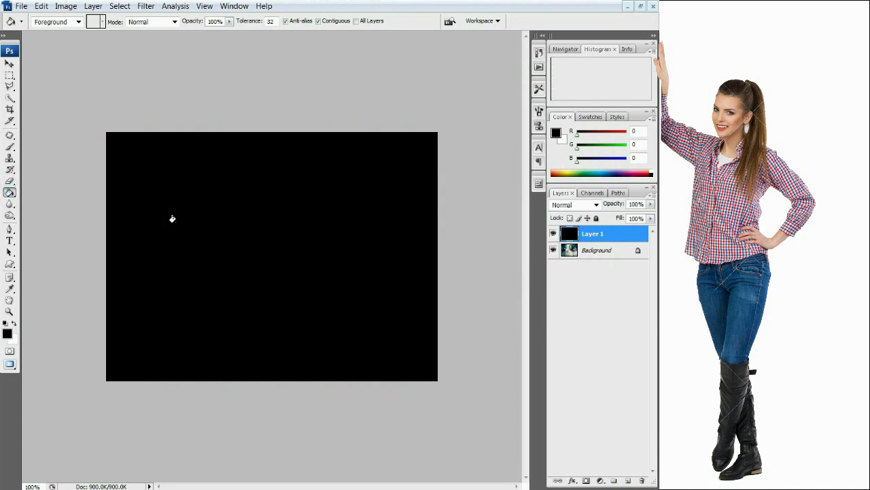
click(146, 6)
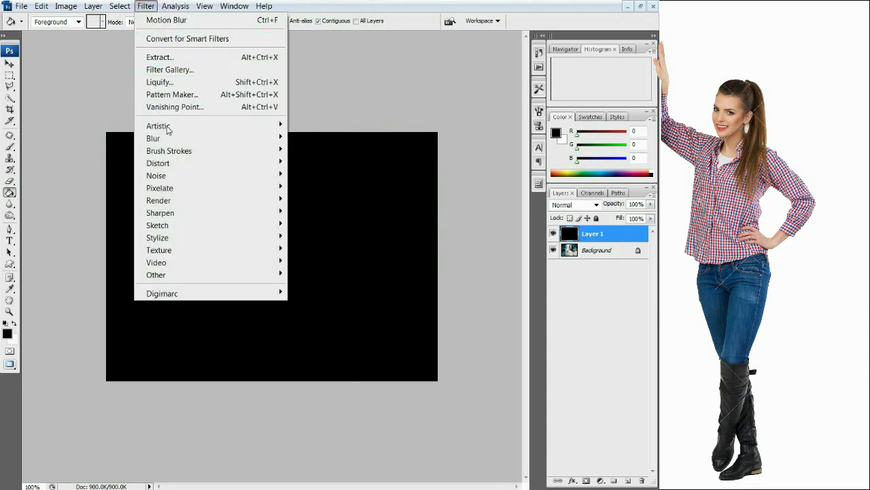
mouse_move(167, 175)
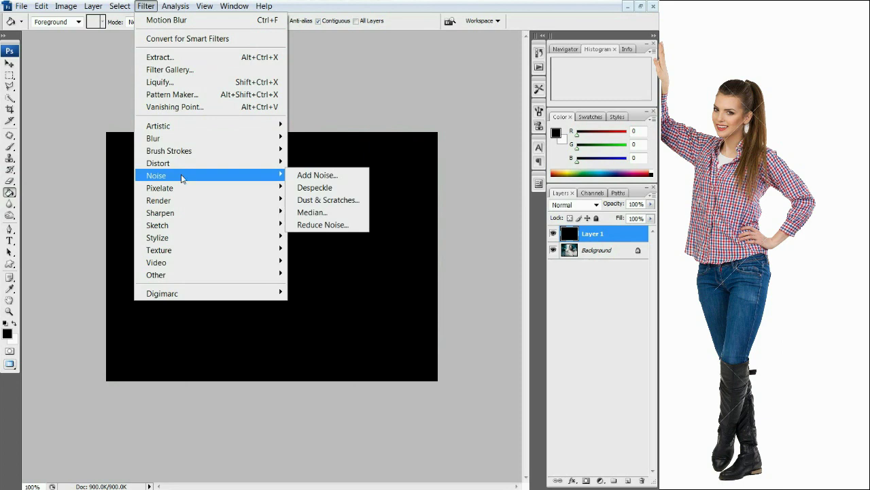
- Add 50% uniform monochromatic noise to the black Layer 1
click(315, 176)
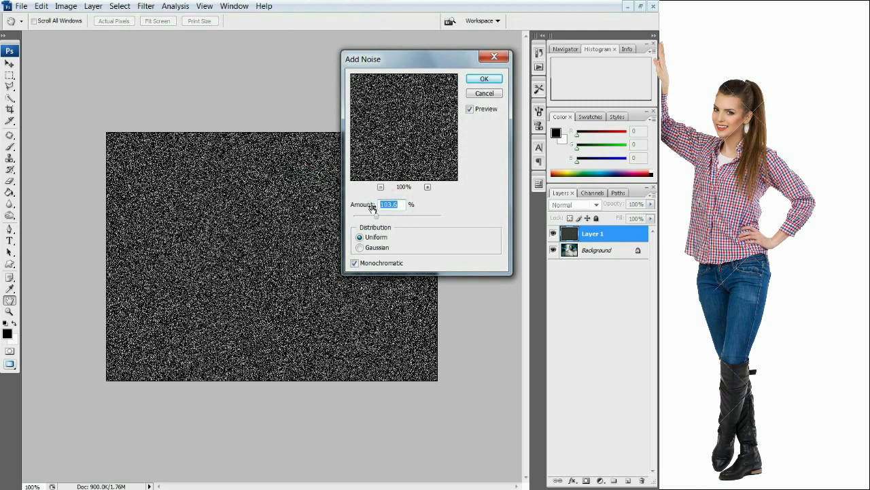
text(50)
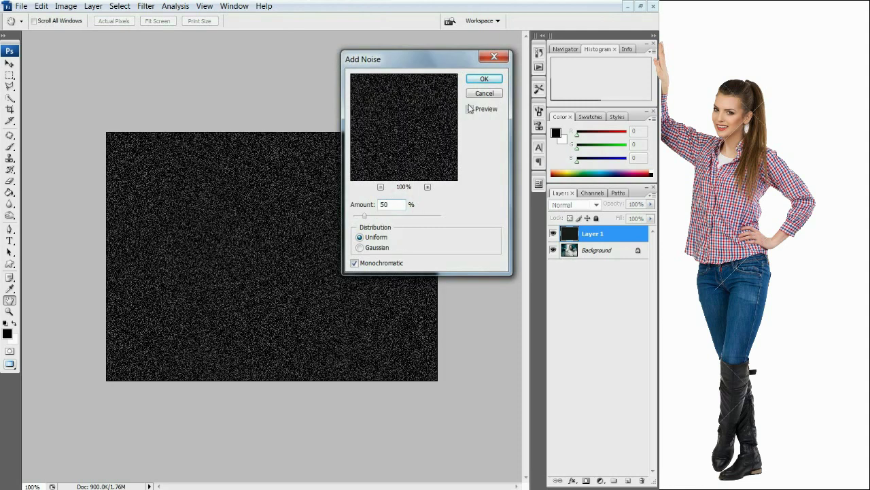
click(485, 80)
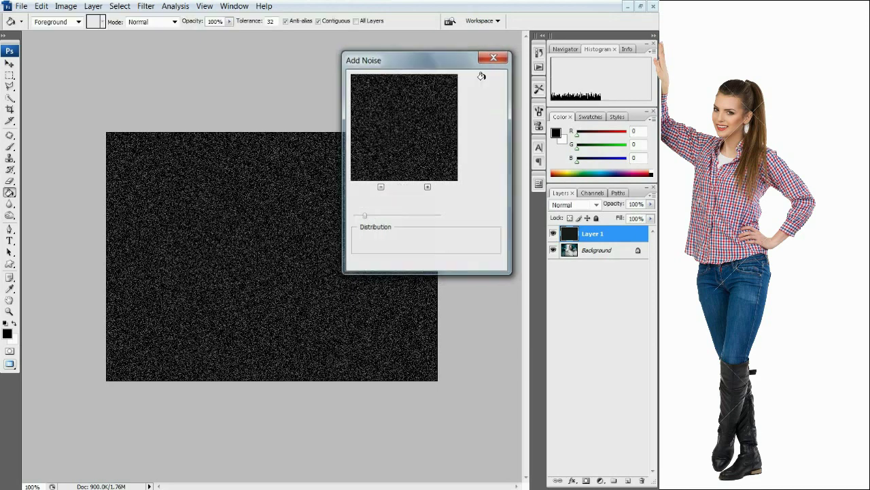
- Apply a Motion Blur at 53° angle and 83 pixels distance to the noise layer
click(146, 6)
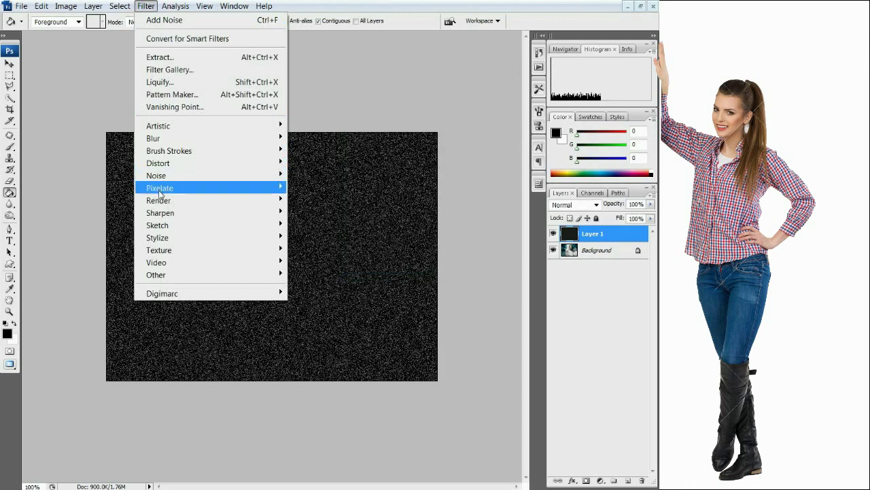
mouse_move(204, 138)
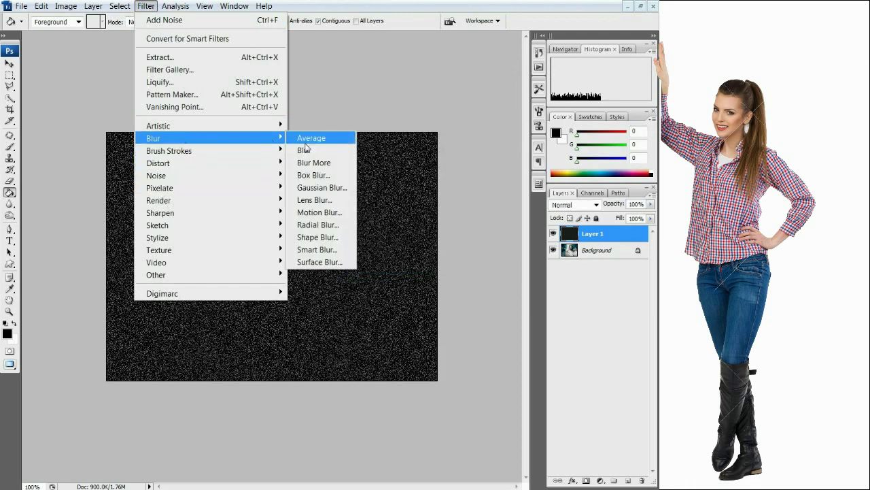
click(328, 214)
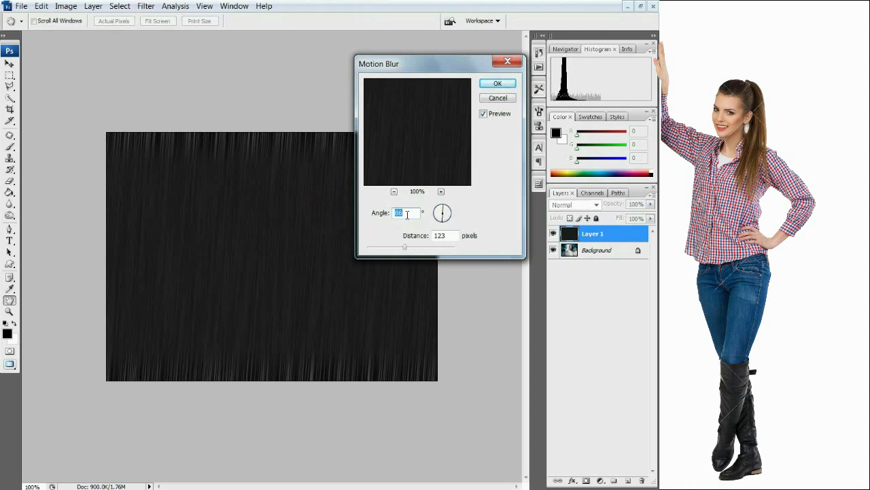
drag(404, 247, 378, 249)
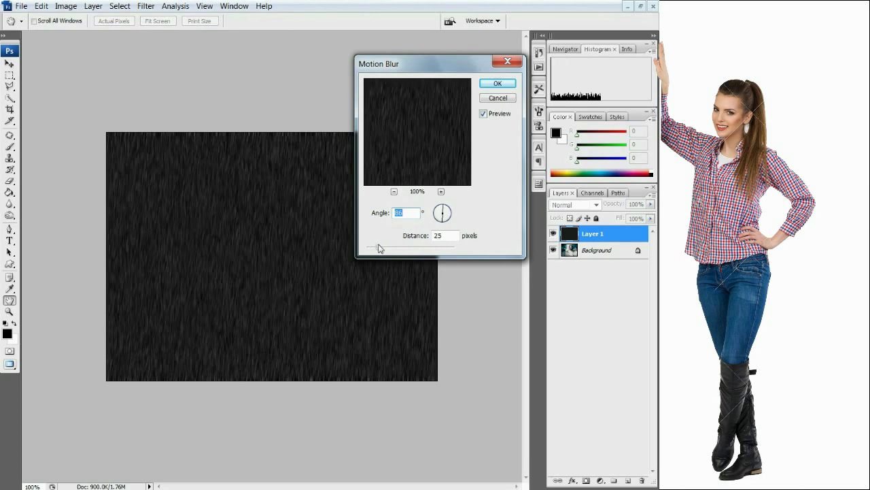
key(Tab)
click(445, 212)
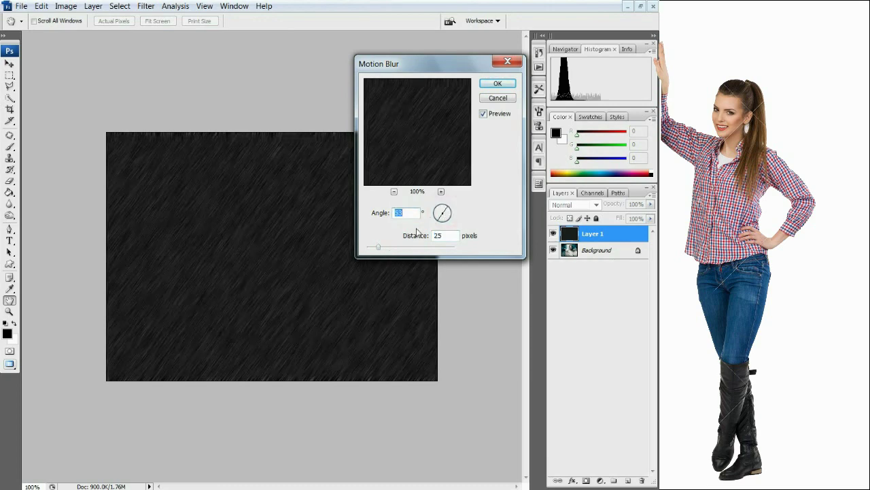
drag(379, 250, 403, 252)
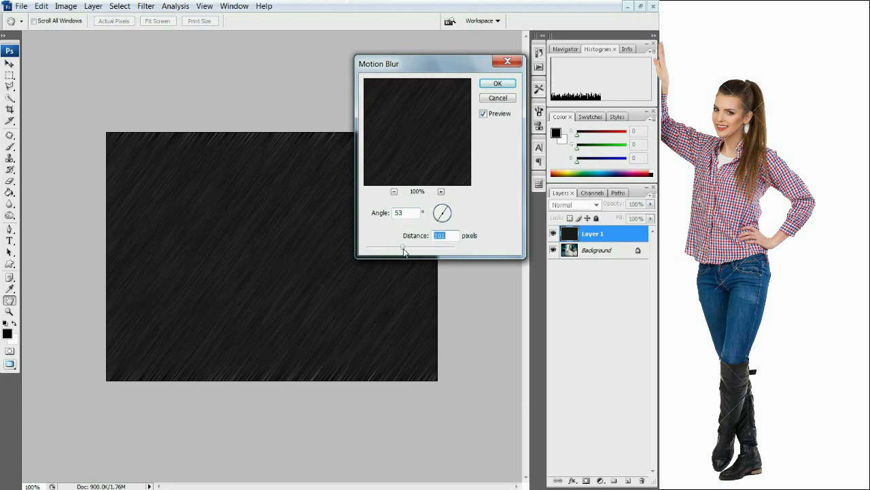
drag(404, 251, 399, 250)
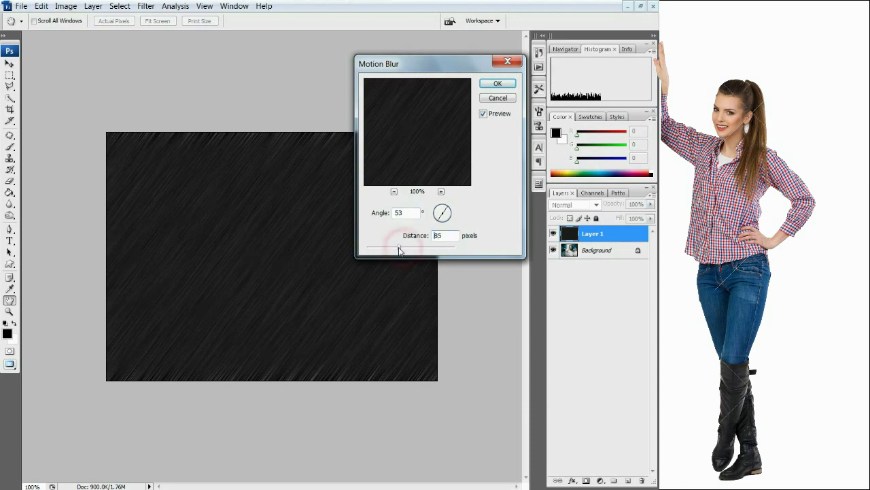
click(495, 84)
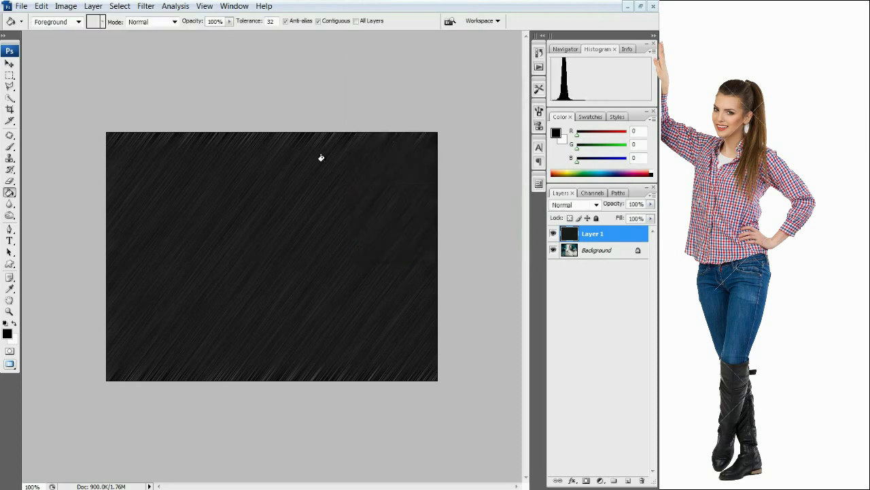
- Scale the rain layer to about 138% so it extends past the canvas top and right
click(8, 63)
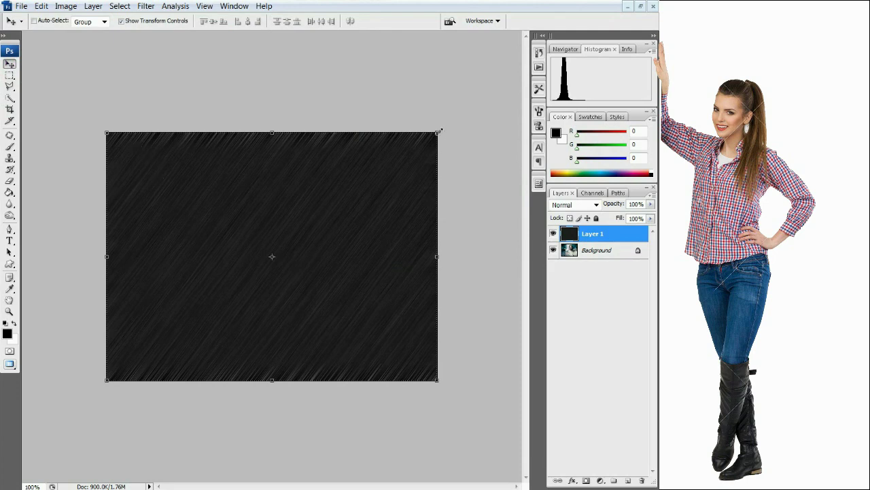
drag(439, 131, 562, 36)
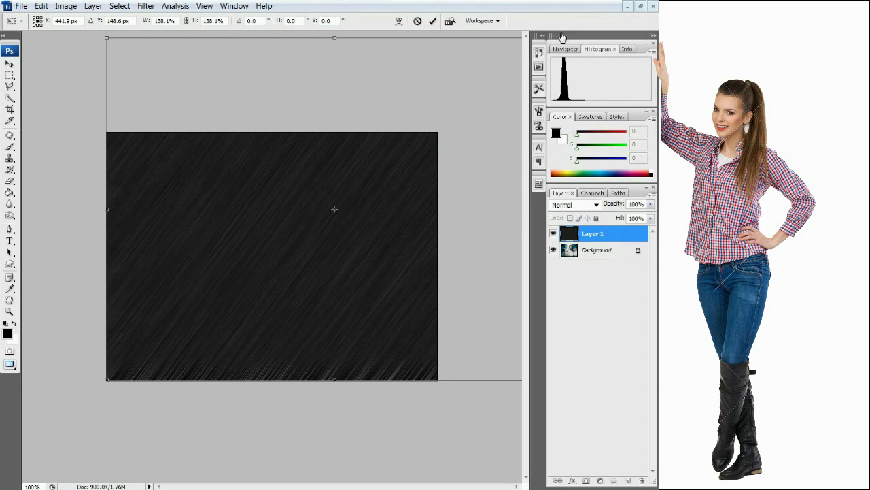
key(Return)
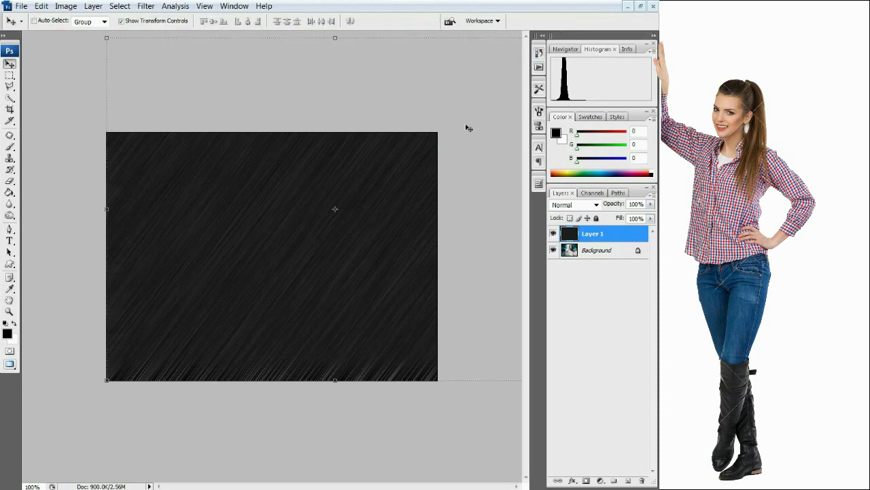
- Set Layer 1's blend mode to Screen in its Layer Style options
double_click(637, 235)
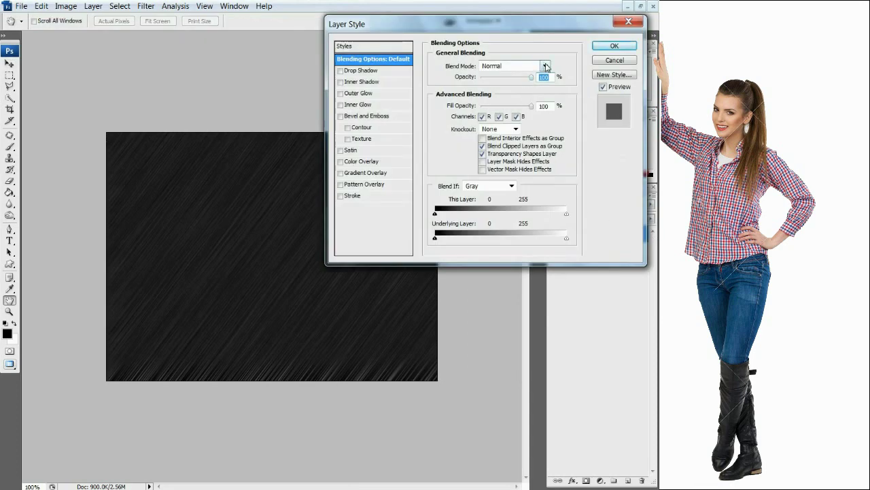
click(545, 66)
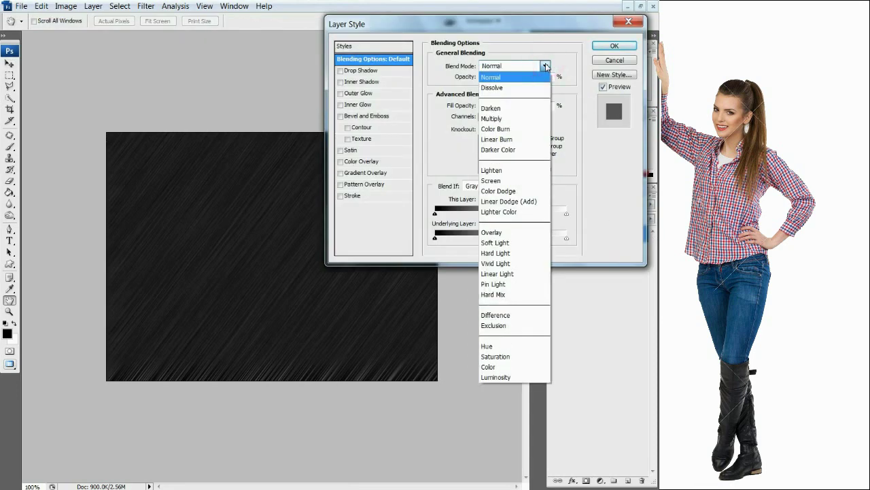
click(499, 181)
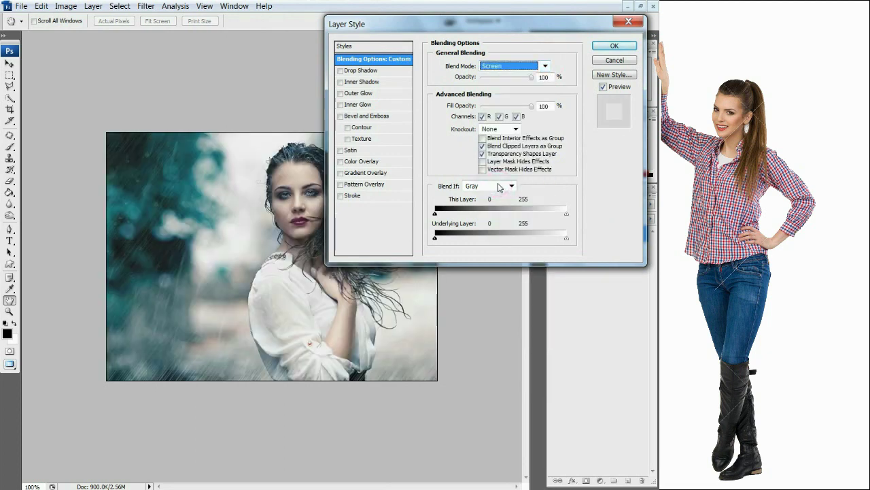
click(614, 45)
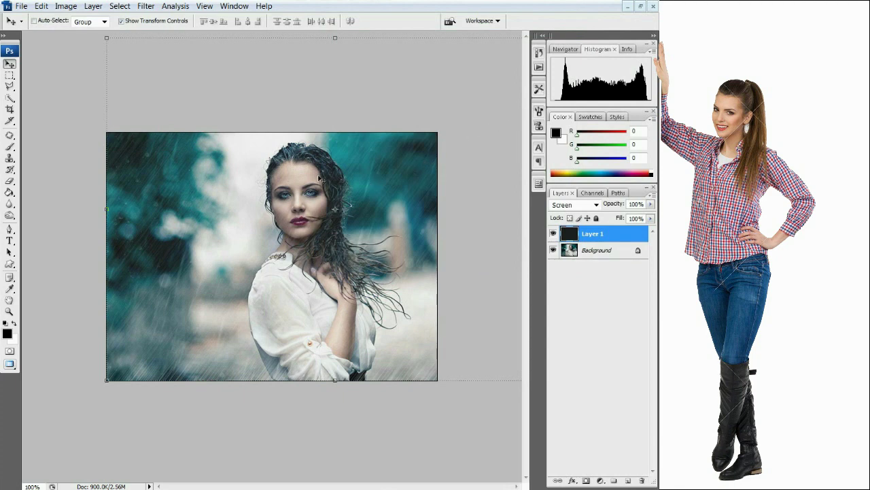
- Apply Levels with input values 28, 1.49 and 240 to the rain layer
key(ctrl+l)
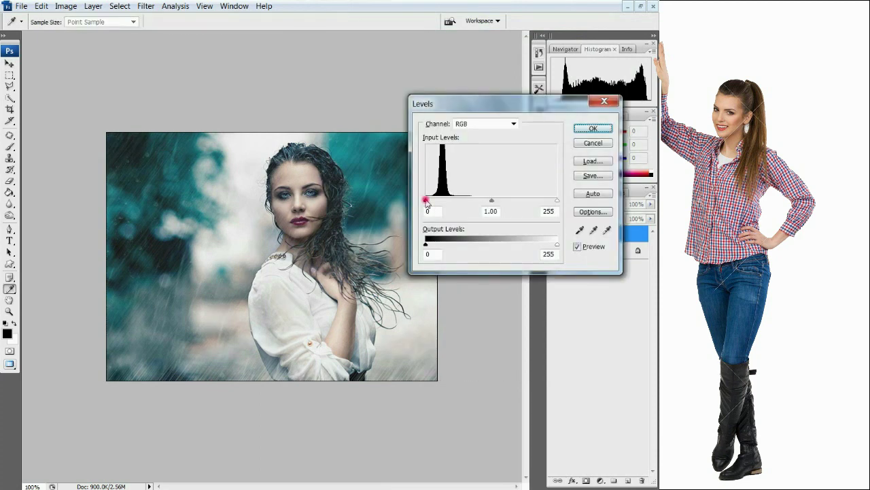
drag(425, 201, 440, 202)
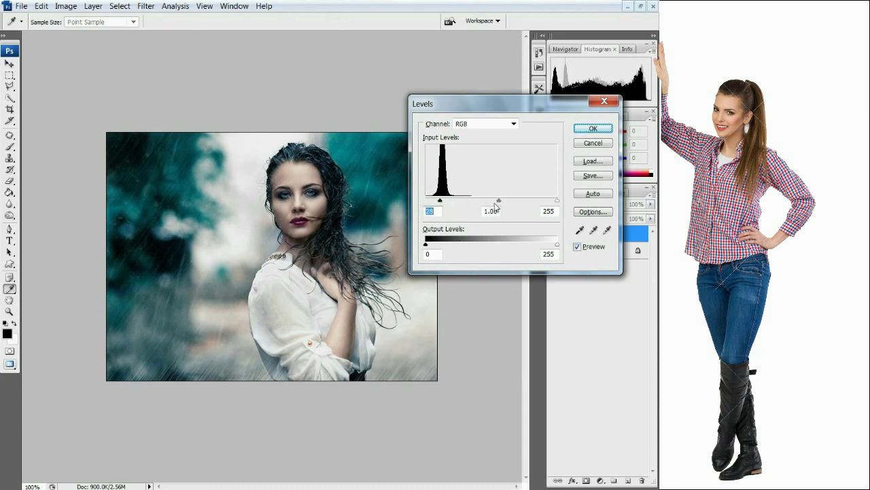
drag(499, 201, 482, 202)
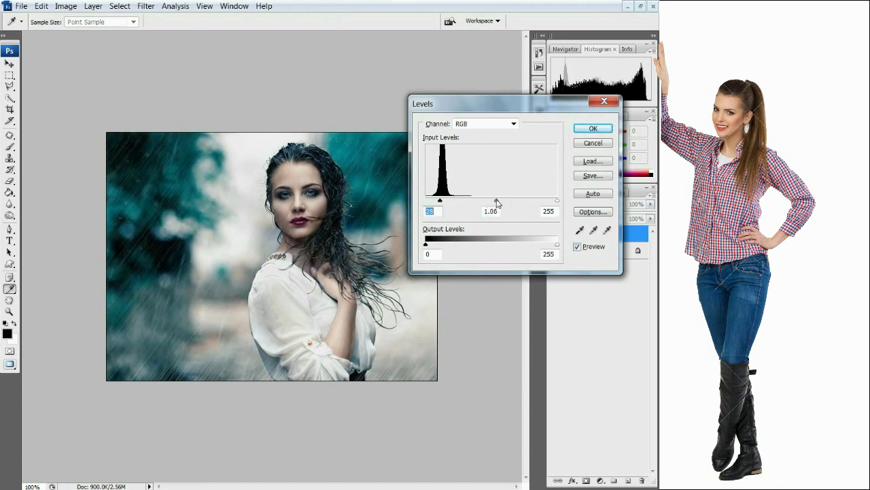
click(482, 202)
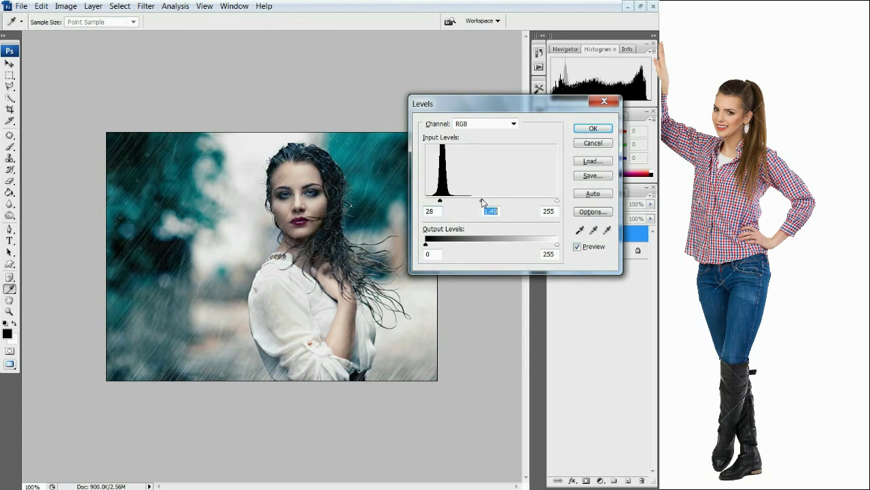
drag(556, 203, 550, 206)
click(602, 129)
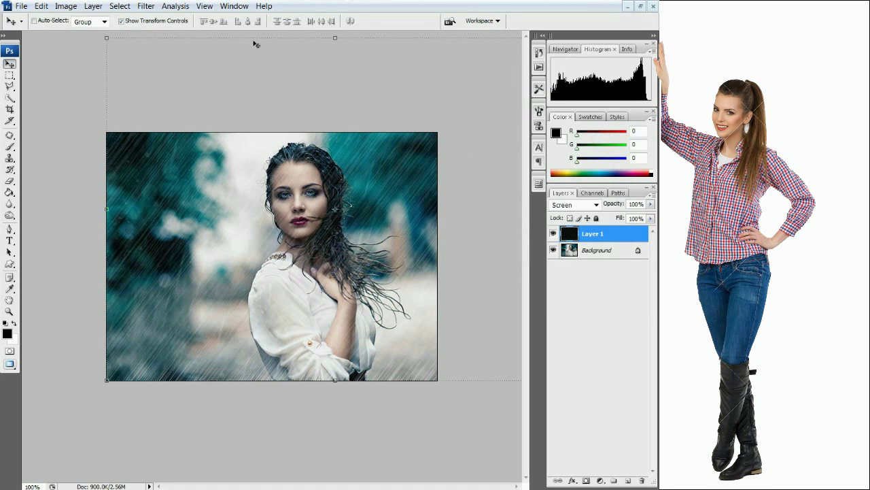
- Show the Animation (Frames) panel and keep Layer 1 as the active layer
click(233, 7)
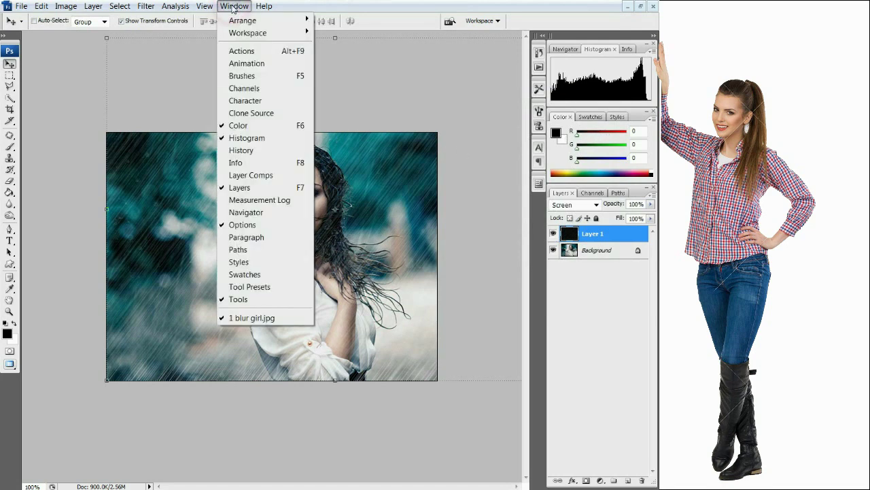
click(237, 64)
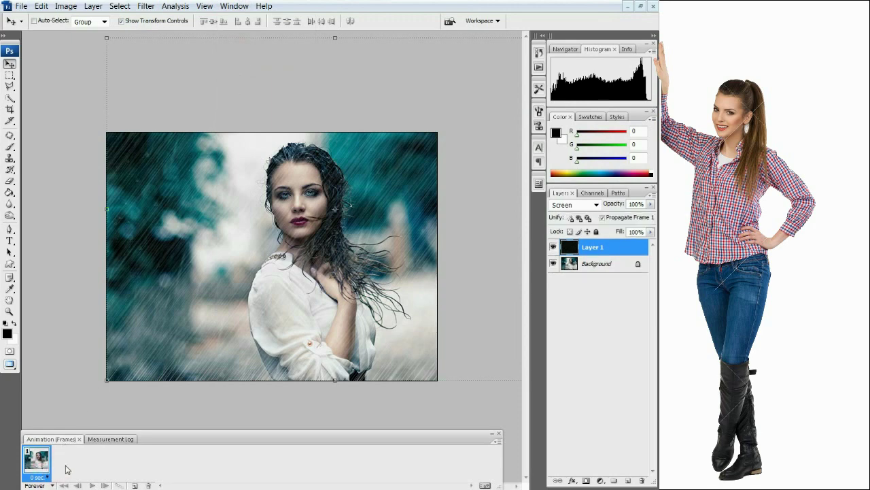
click(599, 267)
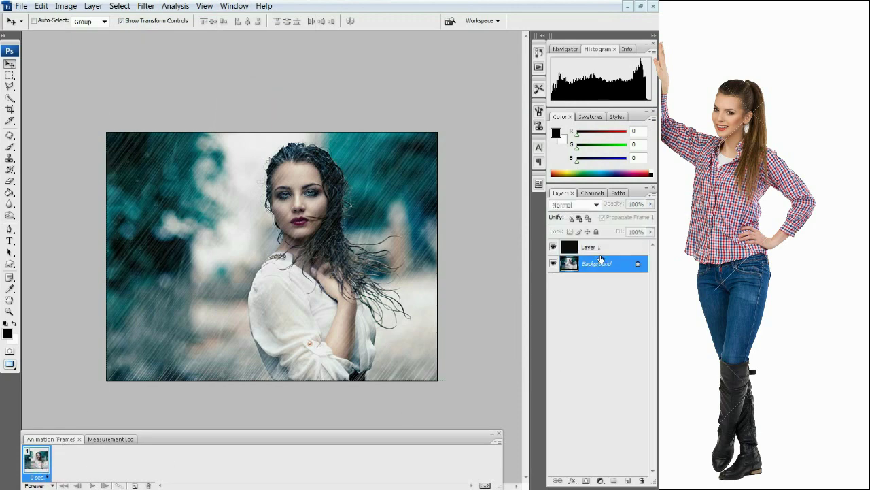
click(601, 249)
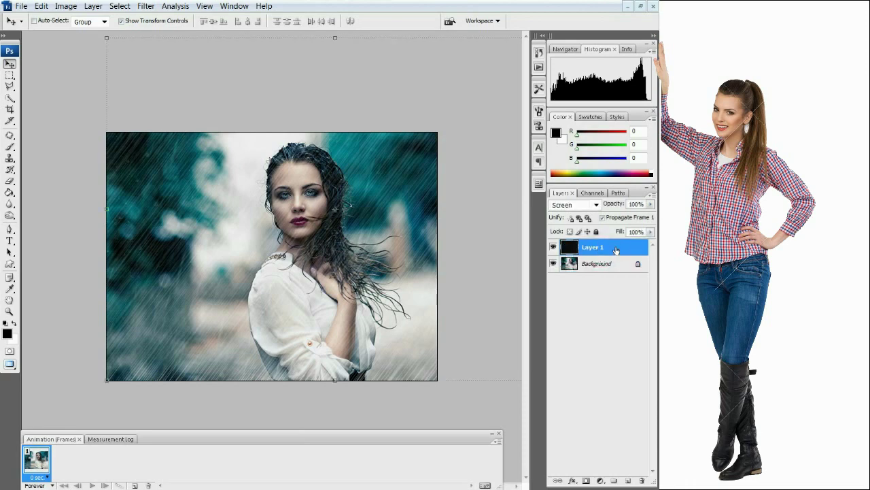
- Duplicate the frame four times, moving the rain layer to a new position in each
click(135, 485)
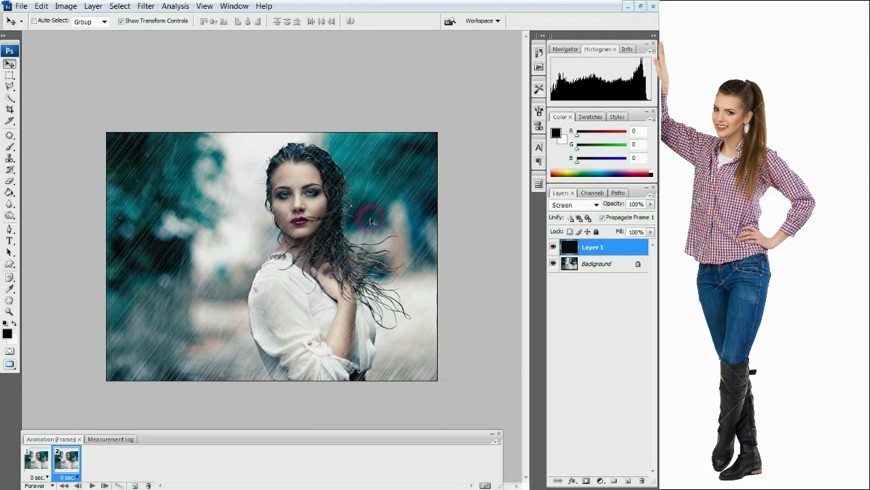
drag(370, 218, 336, 261)
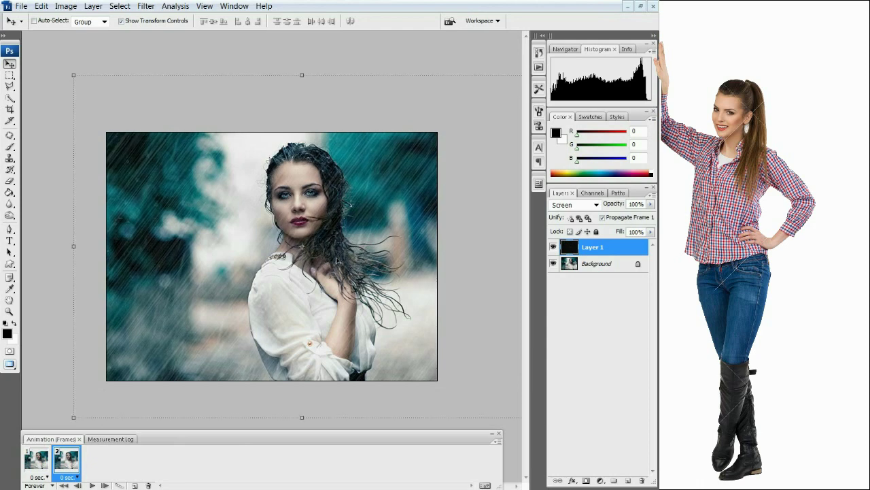
click(135, 485)
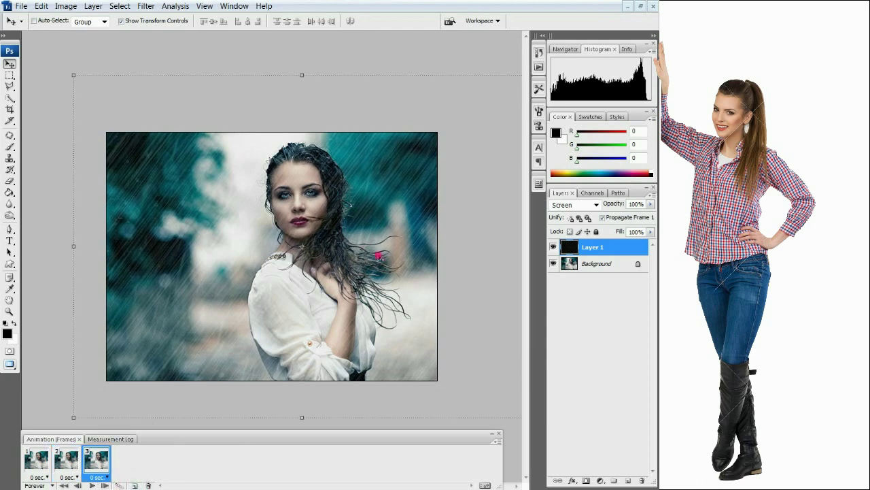
drag(379, 257, 356, 271)
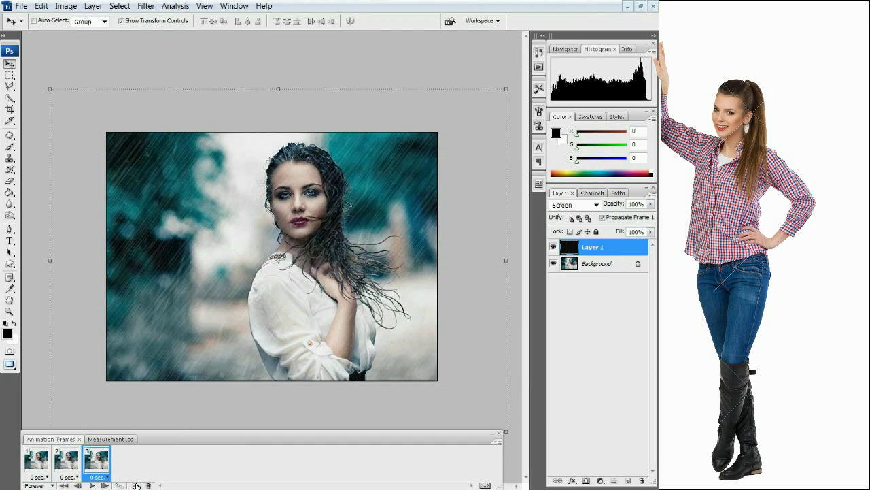
click(136, 484)
drag(367, 306, 325, 333)
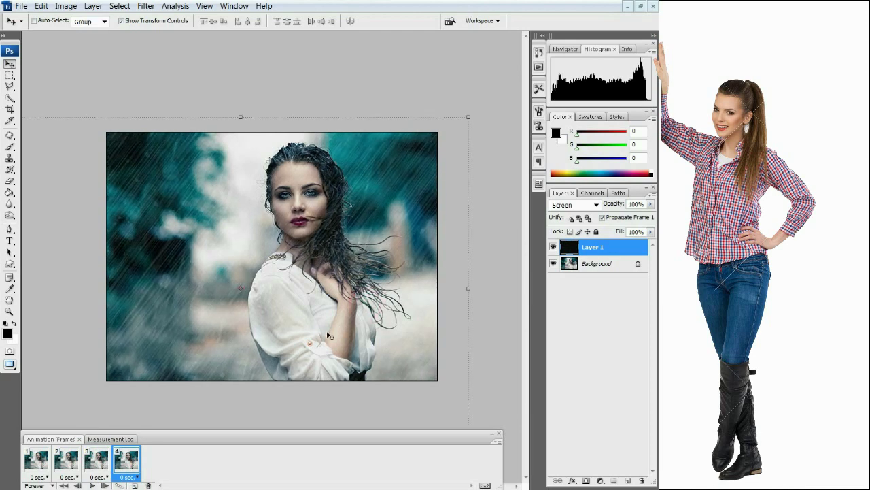
click(135, 485)
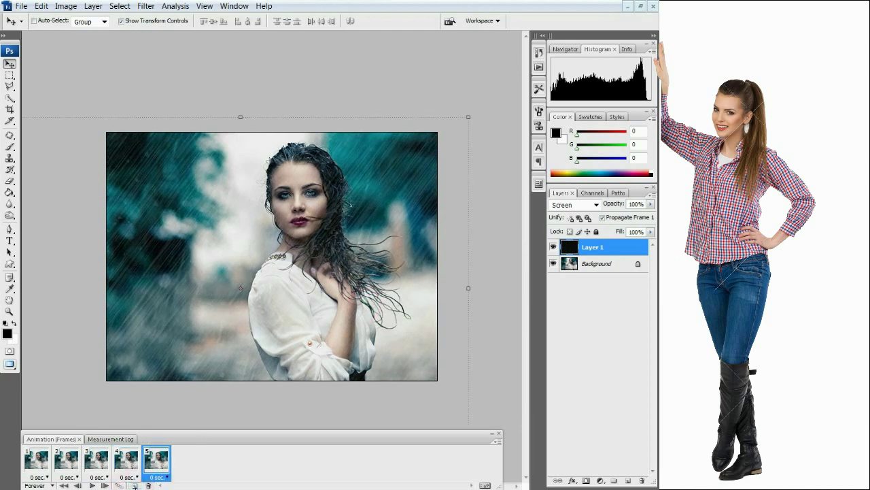
mouse_move(388, 330)
mouse_down()
mouse_move(383, 338)
mouse_move(391, 334)
mouse_up()
click(394, 329)
drag(391, 335, 383, 336)
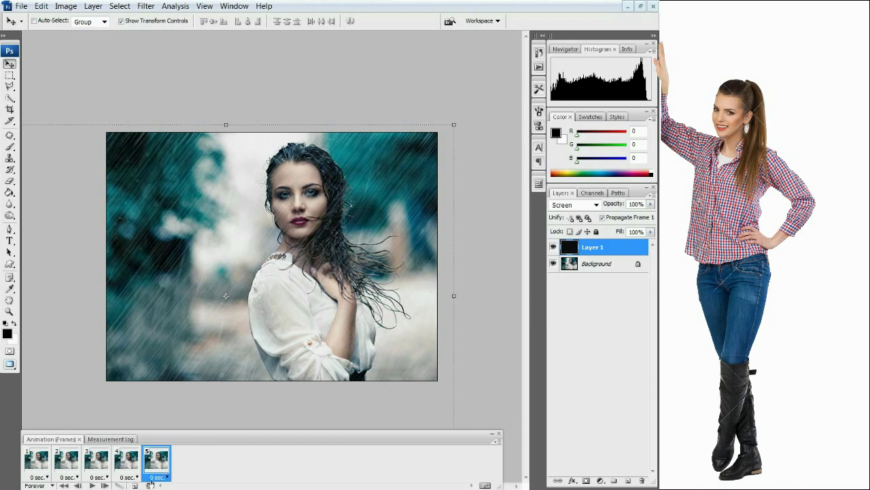
- Select all five frames and set their delay to 0.1 seconds
click(166, 468)
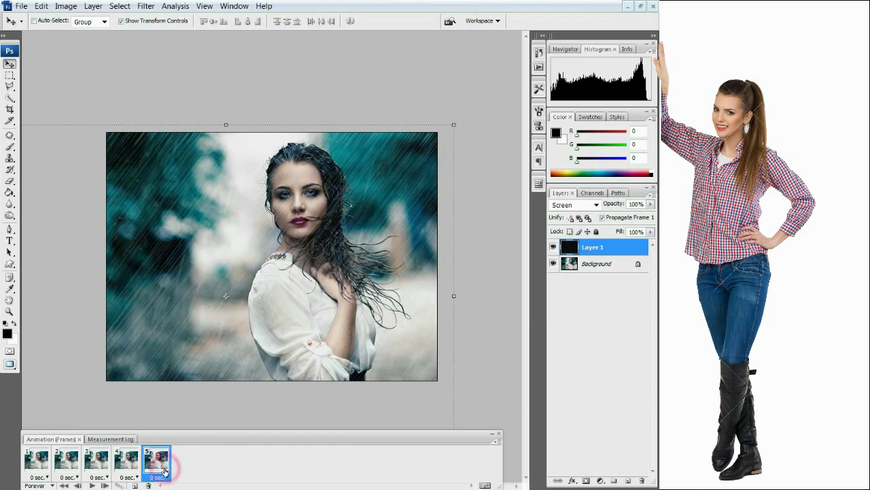
shift+click(45, 462)
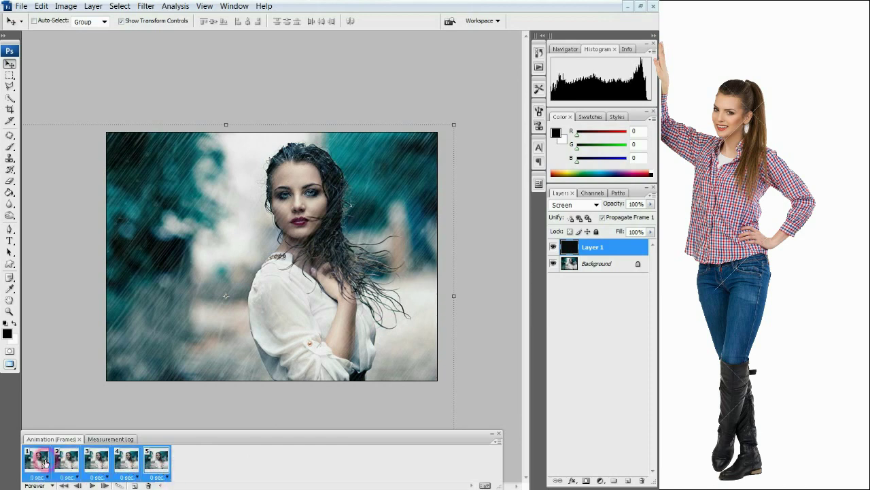
click(167, 478)
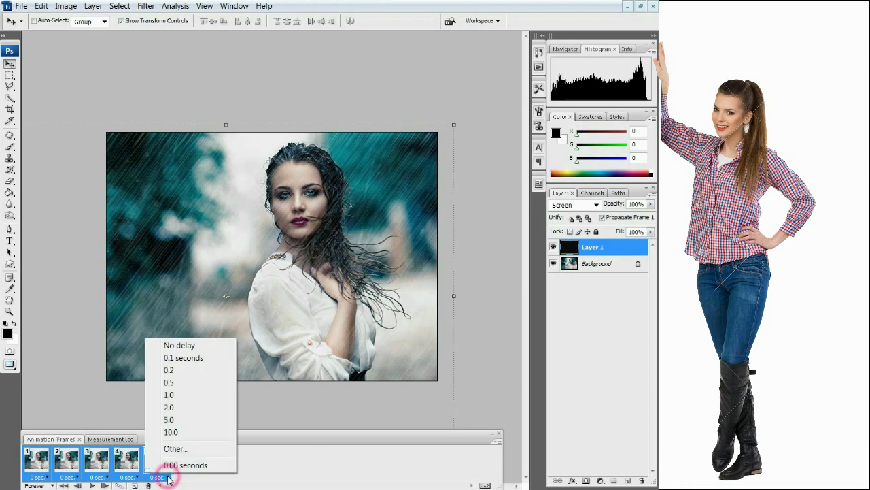
click(194, 358)
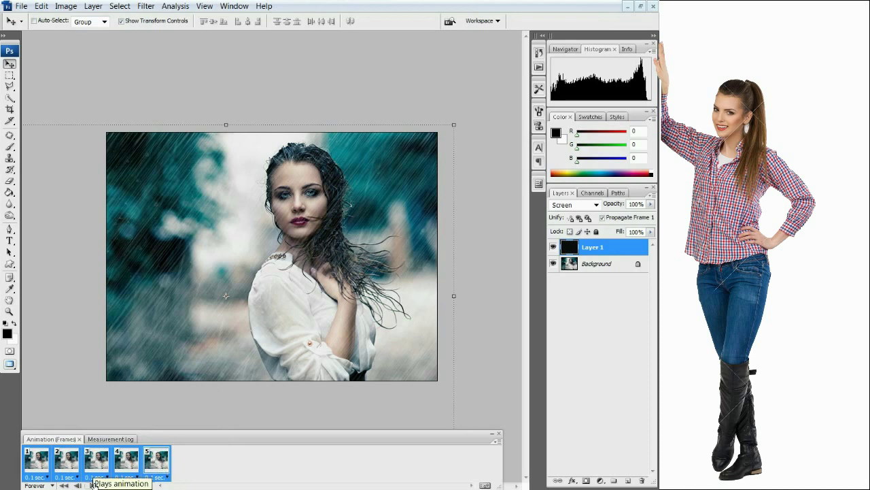
- Play and stop the rain animation preview, then collapse the Animation panel
click(605, 327)
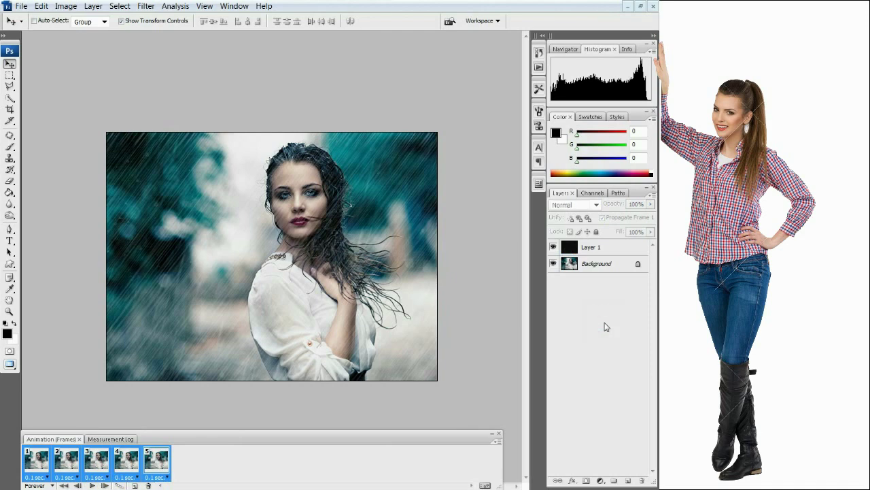
click(88, 485)
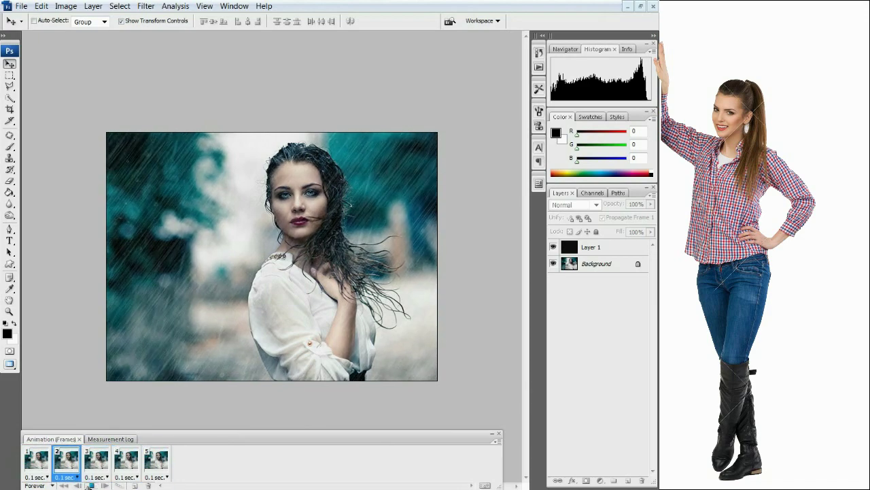
click(89, 484)
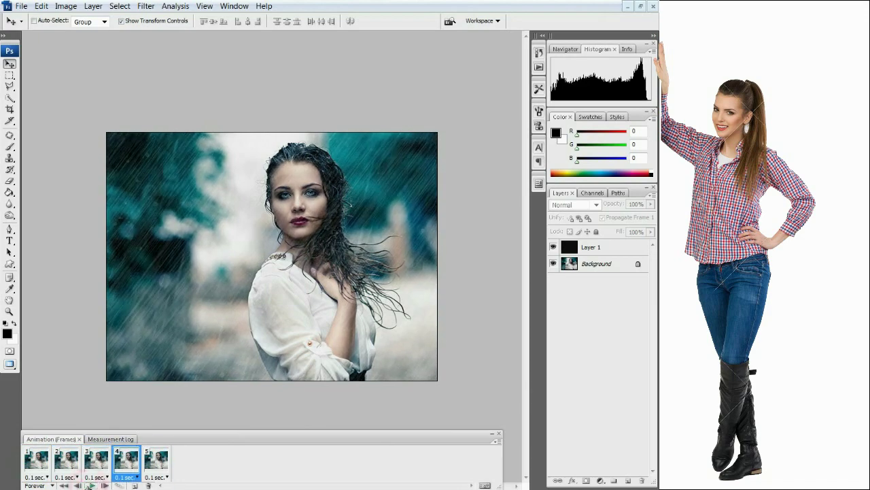
click(491, 434)
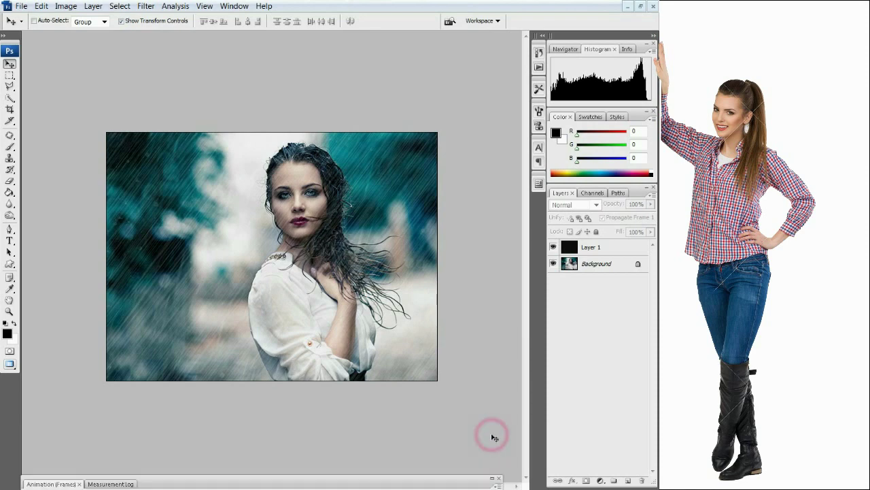
- In Save for Web & Devices, export a GIF with 256 colors and Forever looping to the Desktop as rain.gif
click(19, 6)
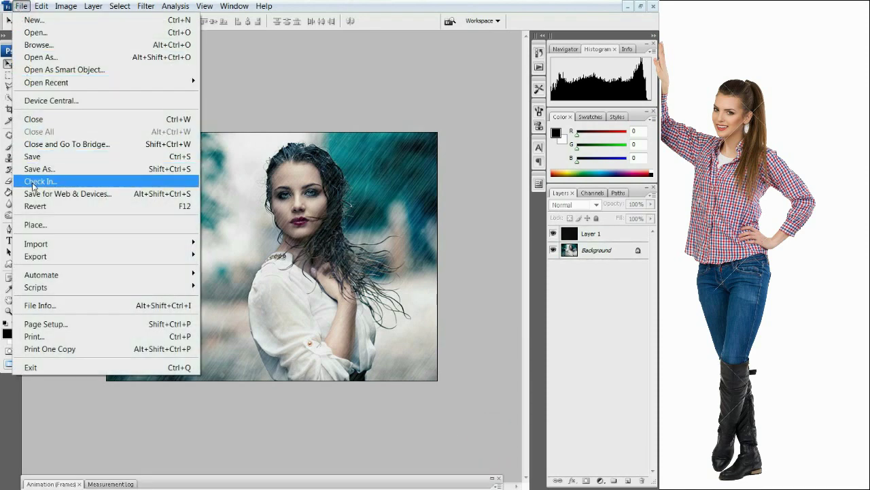
click(35, 196)
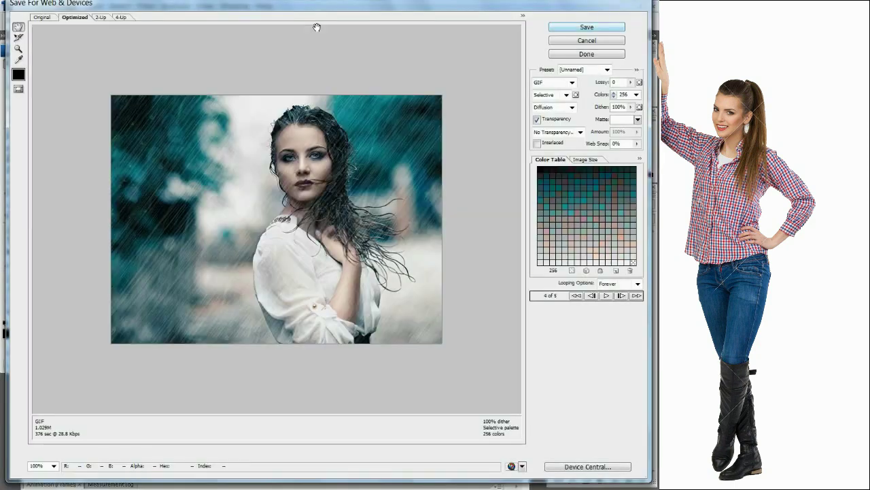
click(638, 285)
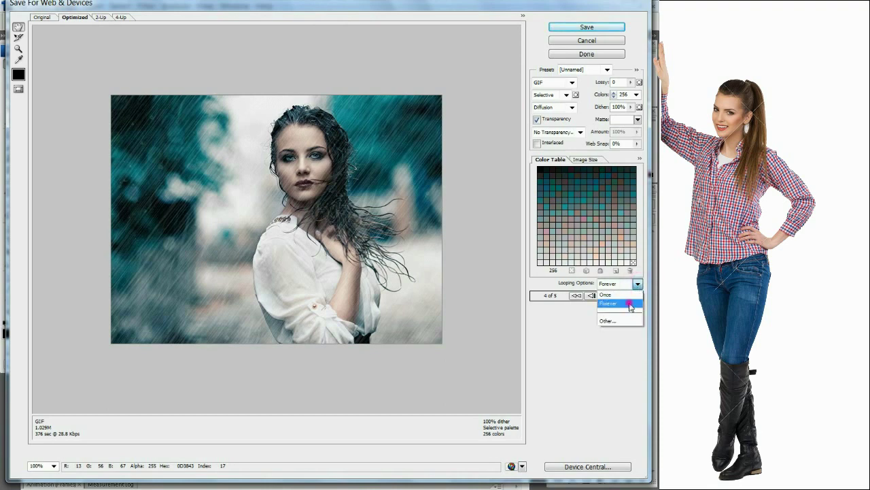
click(630, 304)
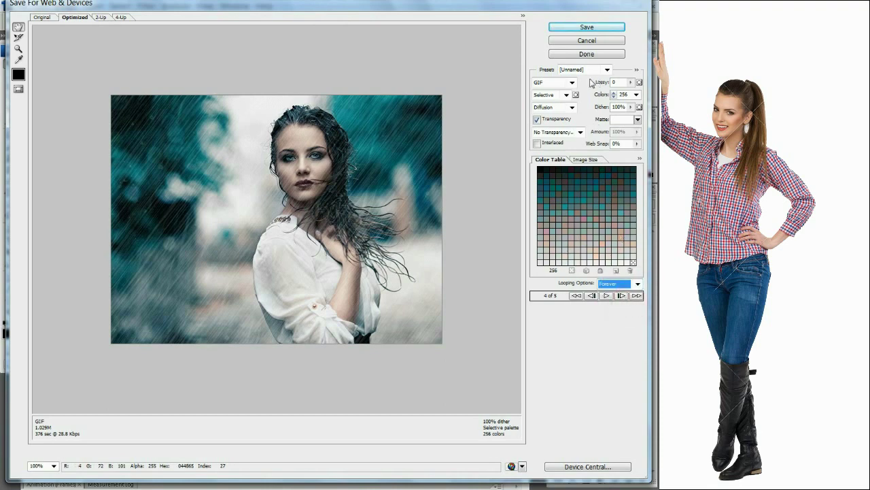
click(554, 82)
click(541, 84)
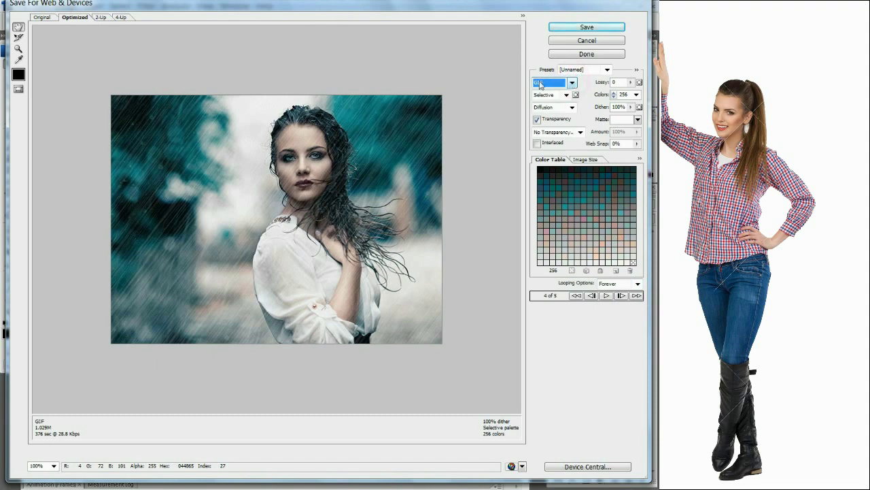
click(637, 96)
click(635, 156)
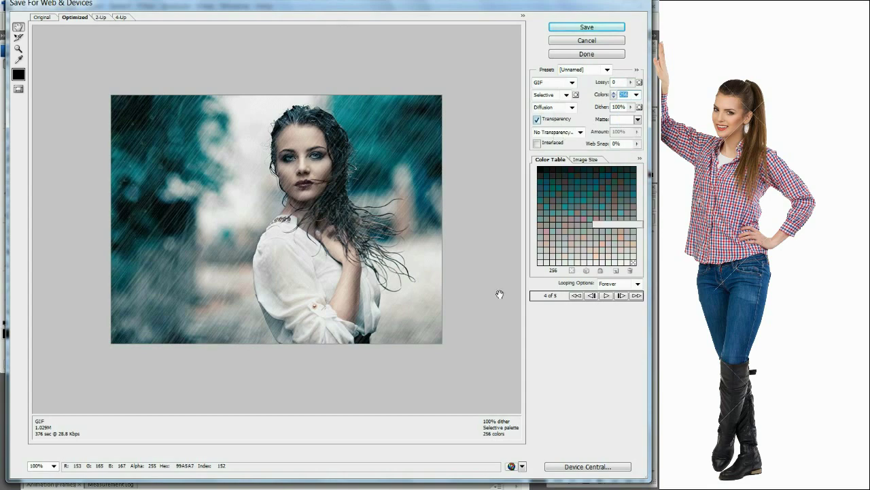
click(586, 27)
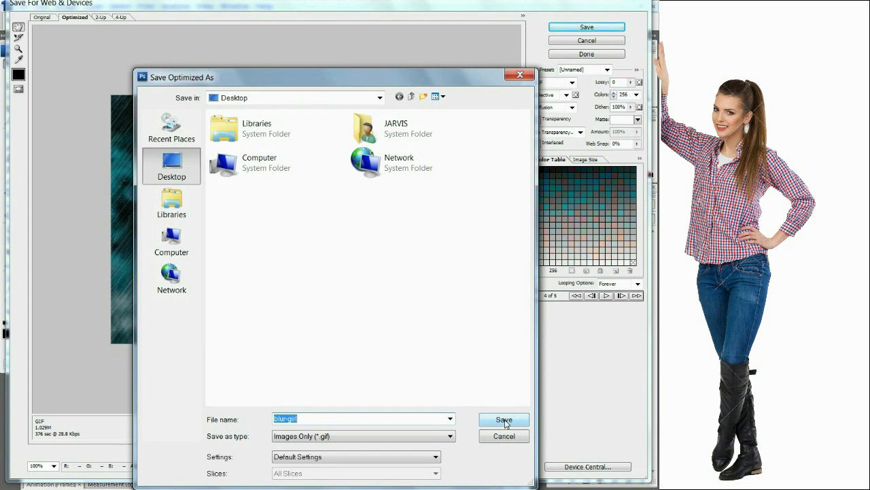
click(504, 420)
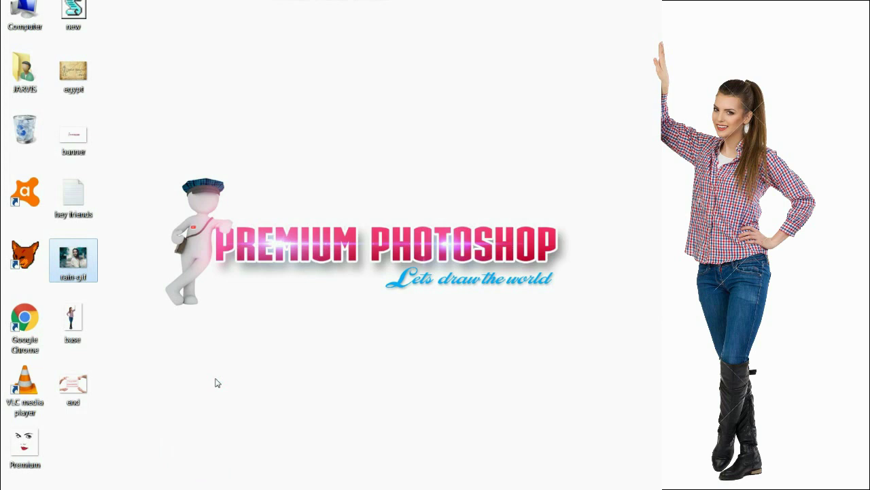
- Open the selected rain.gif icon on the desktop to play the finished animation
key(Return)
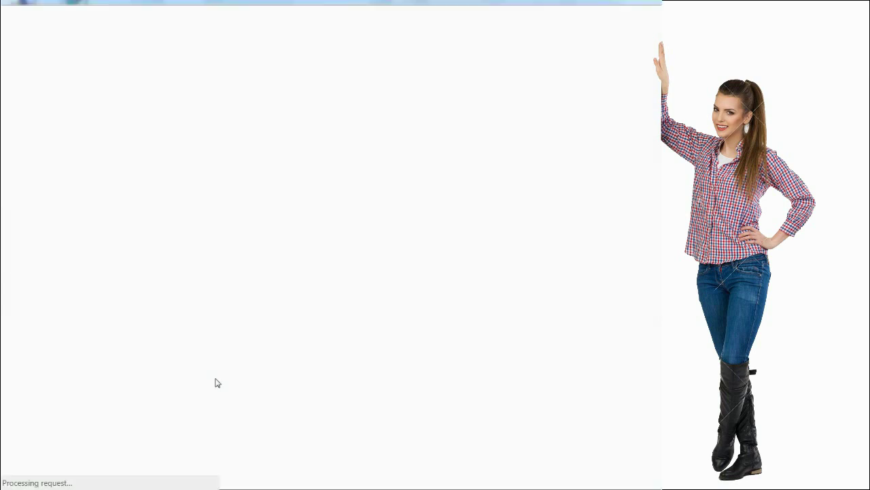